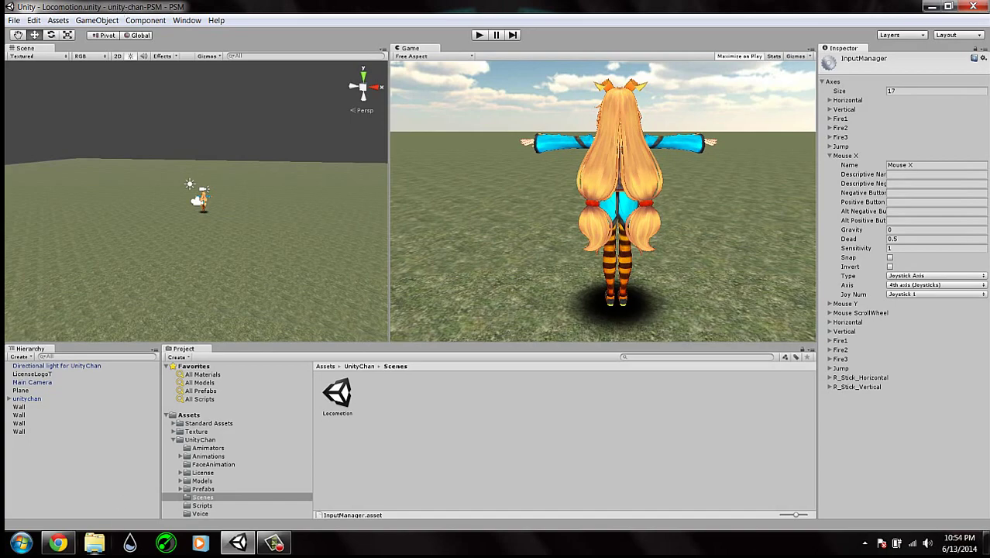
- Bring the Chrome window with the PSM Unity-Chan sample project page in front of Unity
click(59, 543)
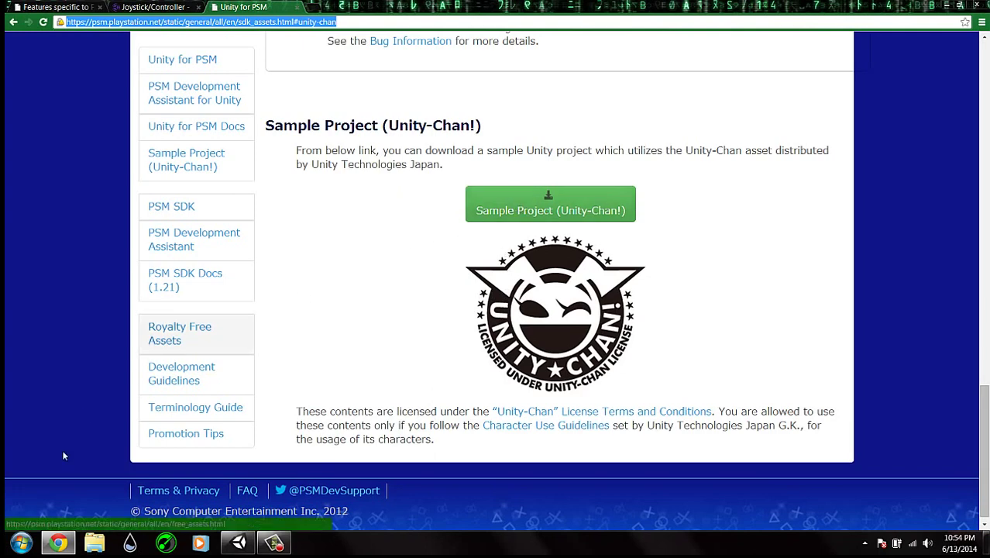
click(21, 543)
- Open the Locomotion scene from Downloads > unity-chan-PSM-2014-05-14 > unity-chan-PSM > Assets > UnityChan > Scenes, then return to Chrome
key(Escape)
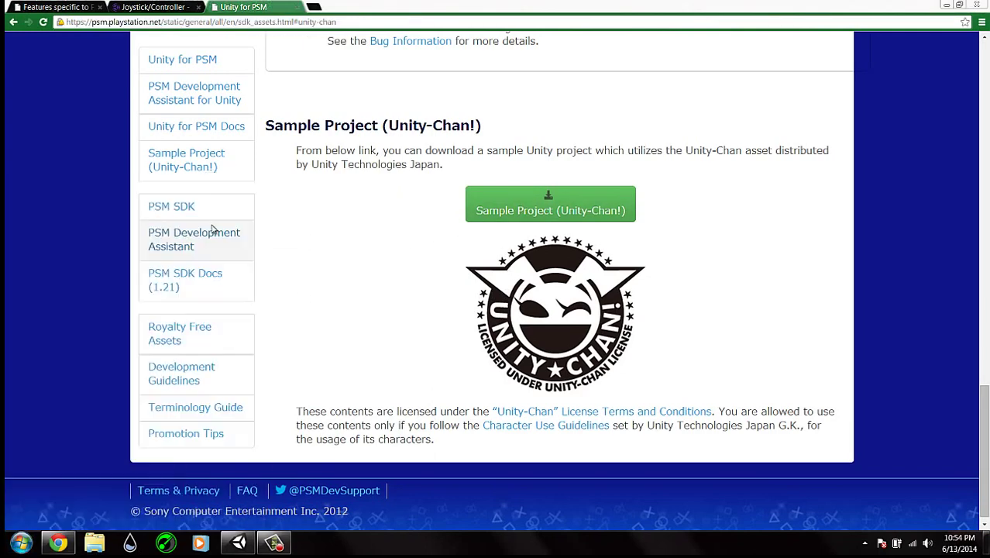
double_click(434, 151)
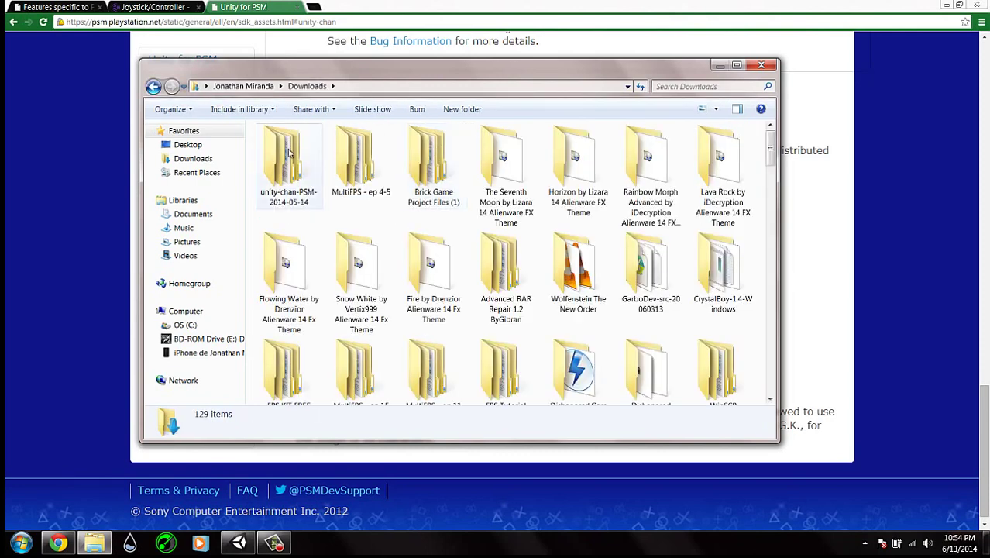
double_click(283, 170)
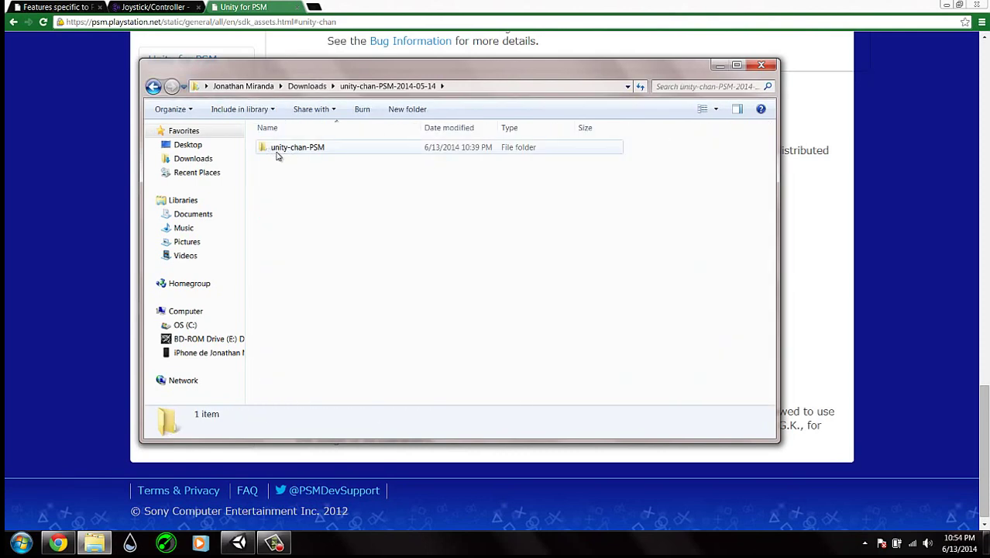
double_click(284, 153)
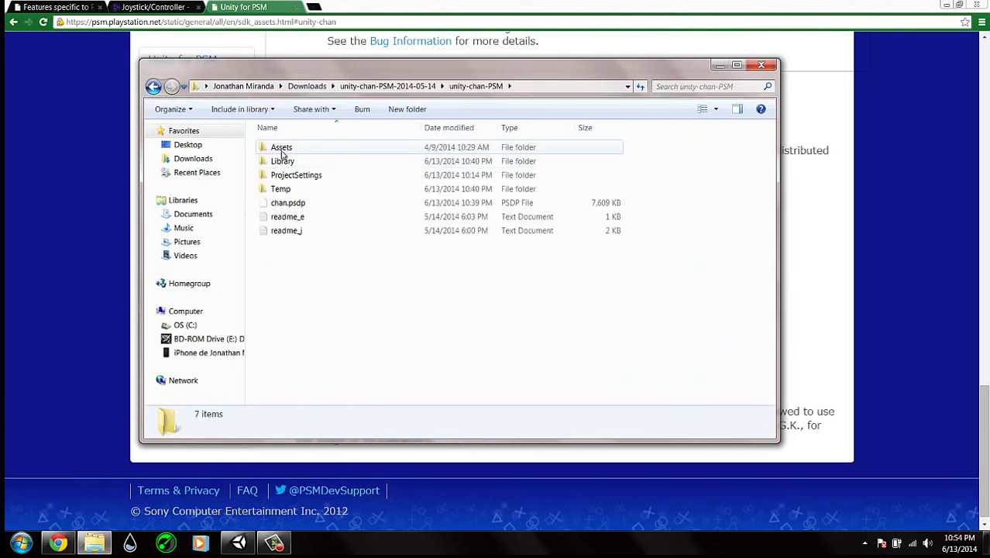
double_click(283, 151)
double_click(299, 176)
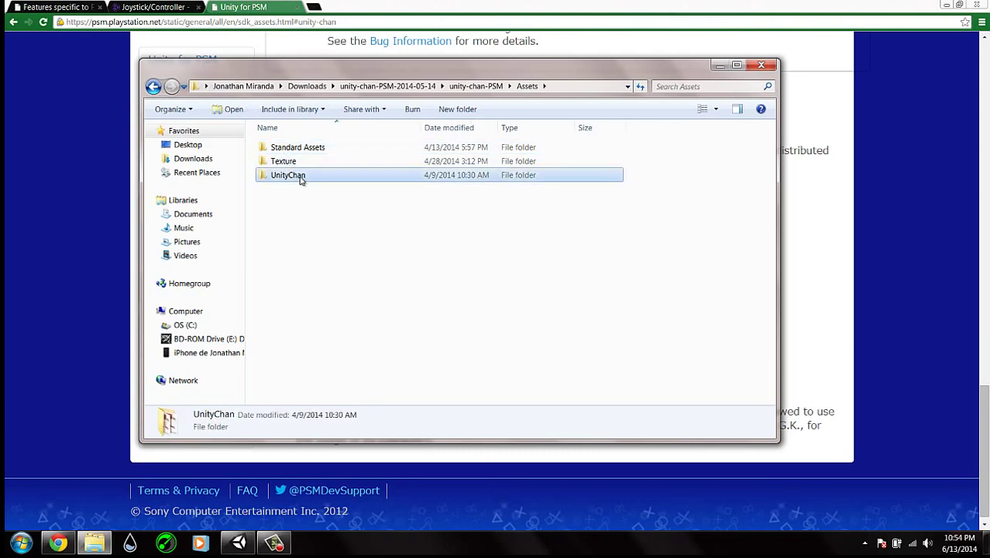
double_click(287, 230)
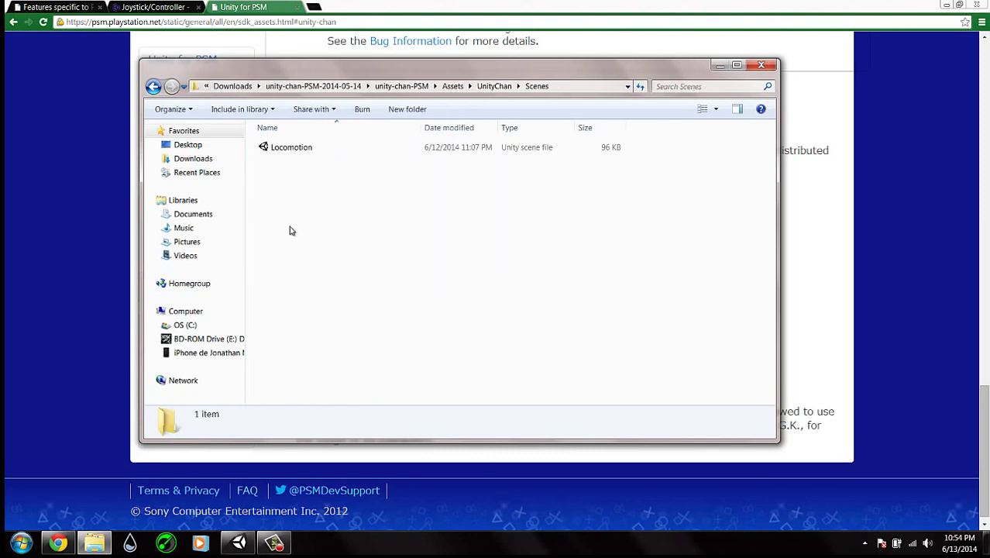
double_click(283, 149)
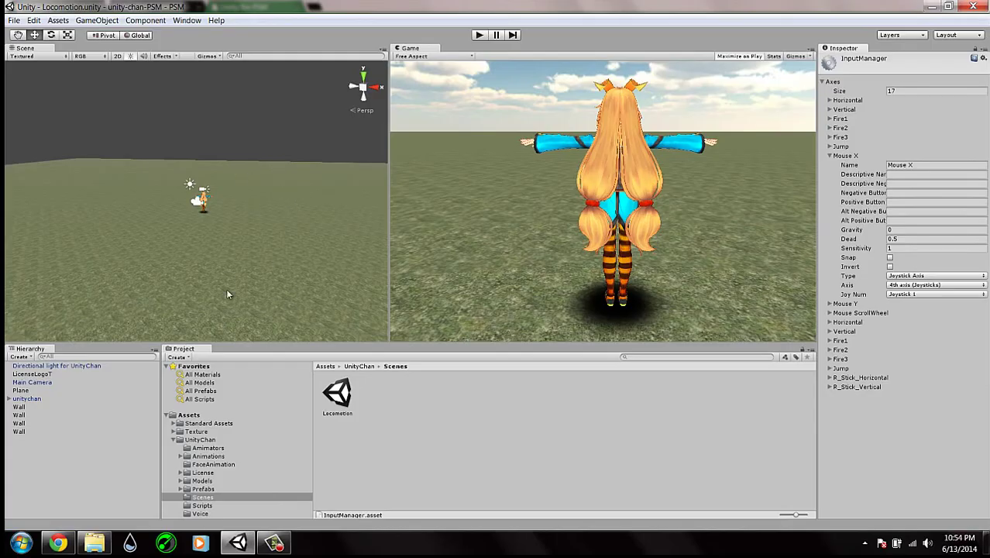
click(58, 543)
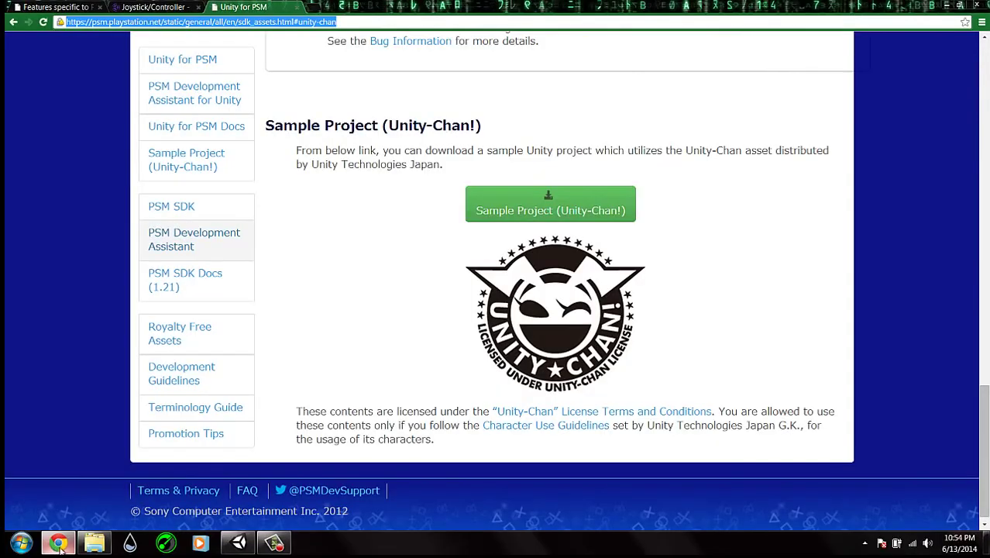
- On the Joystick/Controller wiki page, review the analog (1) and digital (1000) sensitivity notes and the controller mapping tables
click(155, 7)
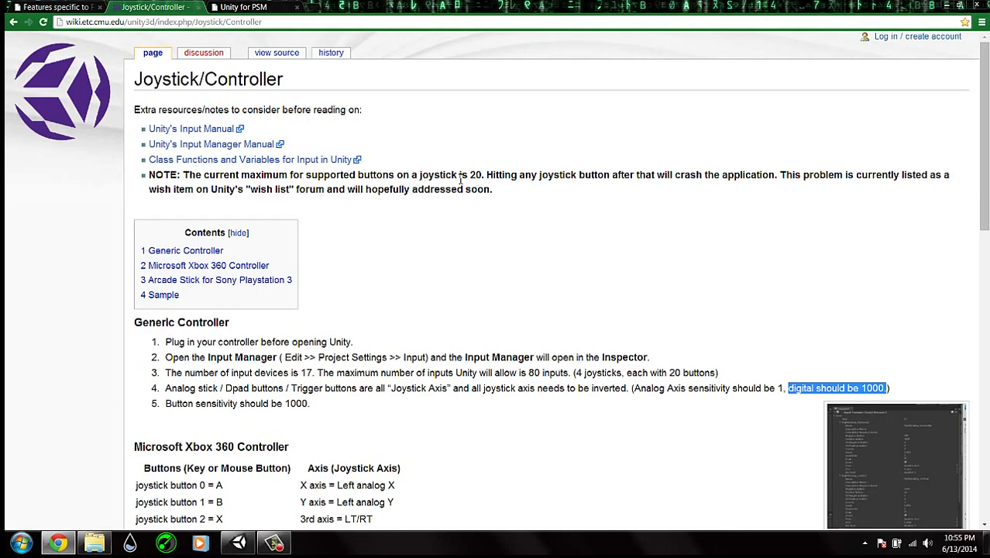
scroll(388, 334, down, 3)
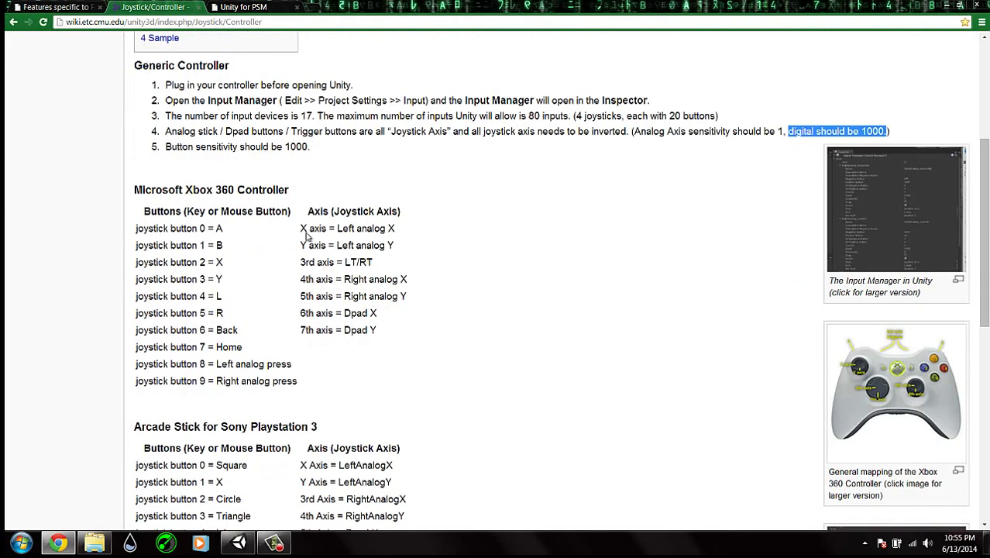
scroll(288, 330, down, 1)
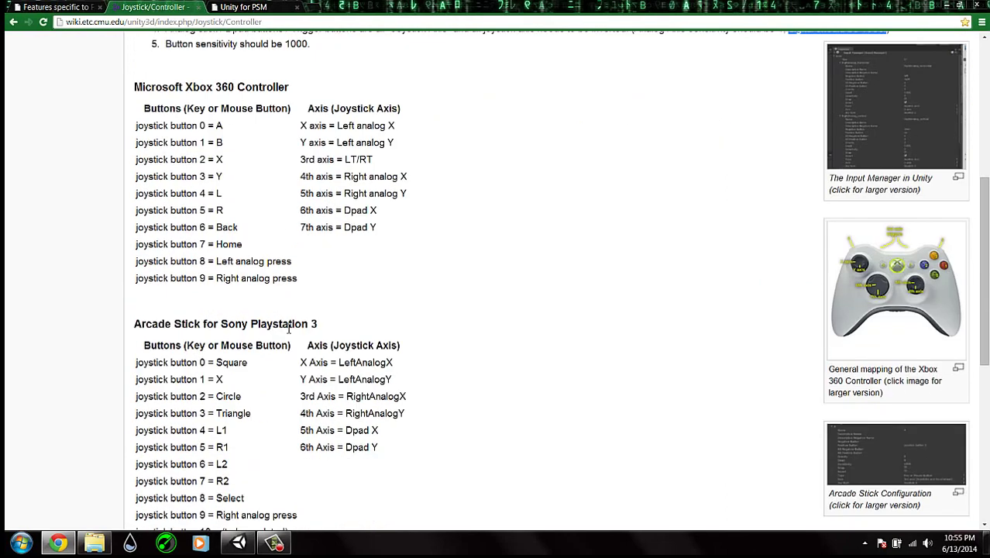
scroll(292, 320, up, 1)
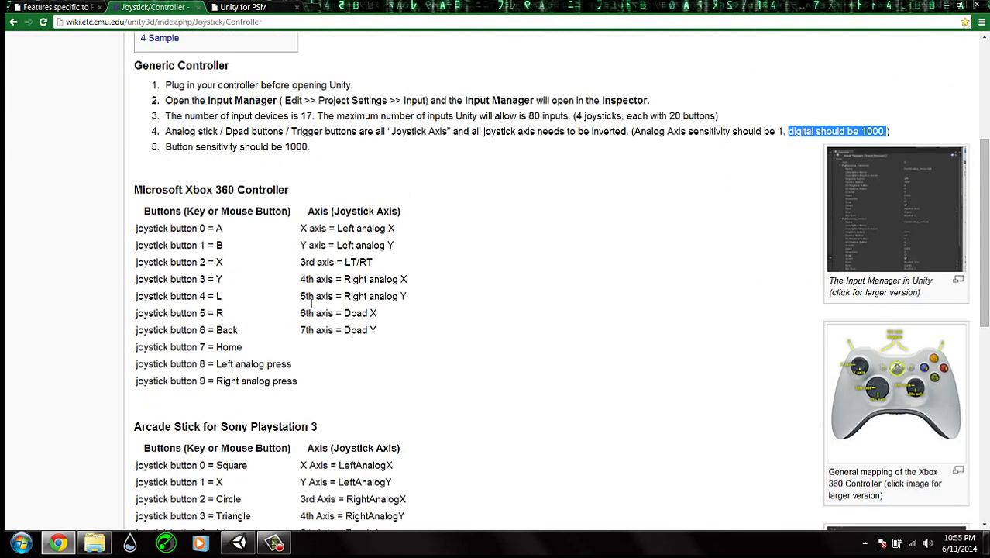
scroll(449, 242, up, 1)
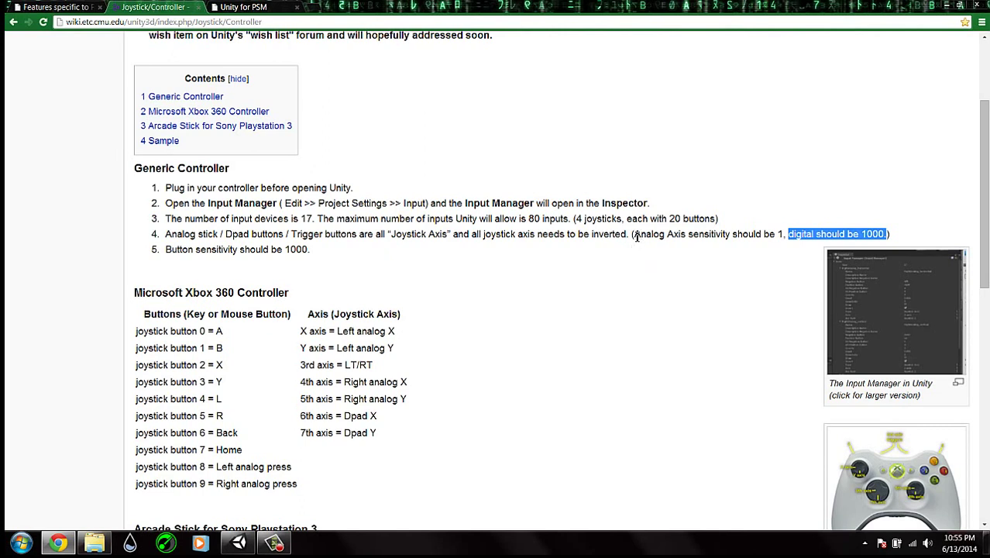
drag(636, 235, 787, 235)
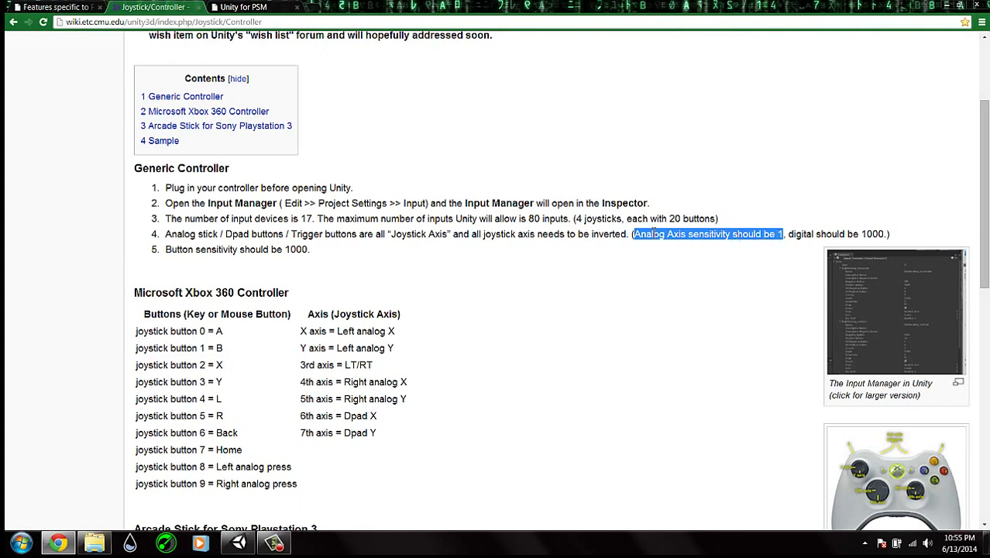
drag(788, 235, 886, 235)
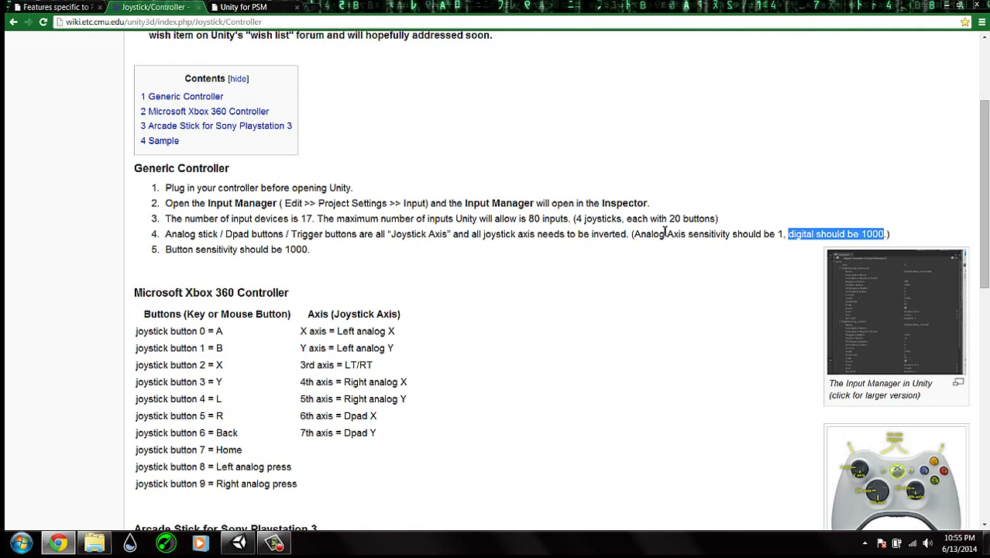
click(709, 235)
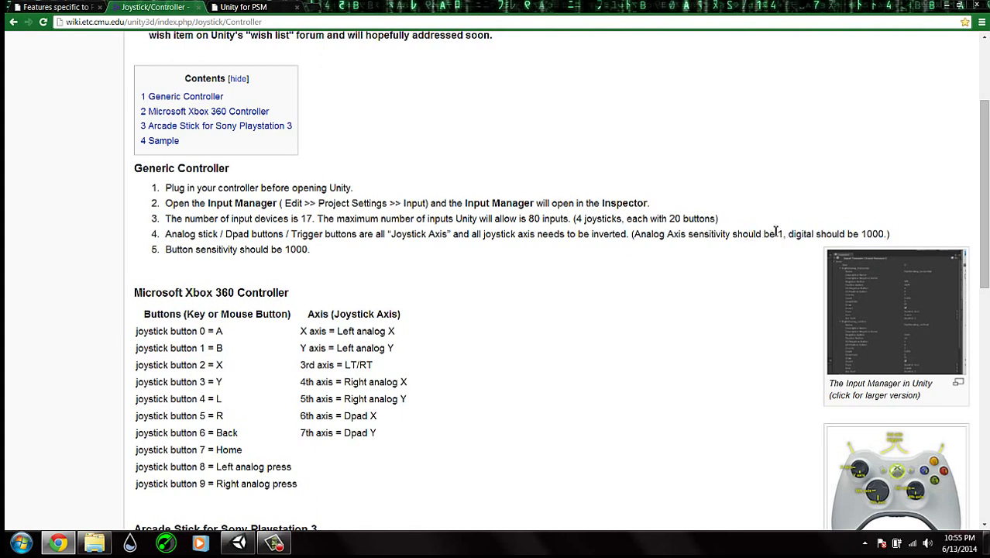
scroll(426, 248, down, 2)
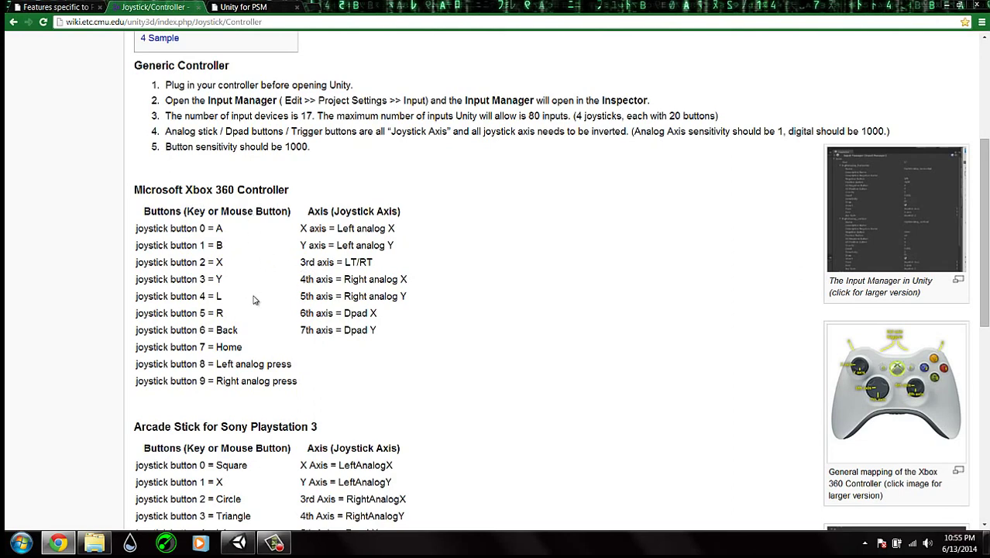
scroll(256, 298, down, 4)
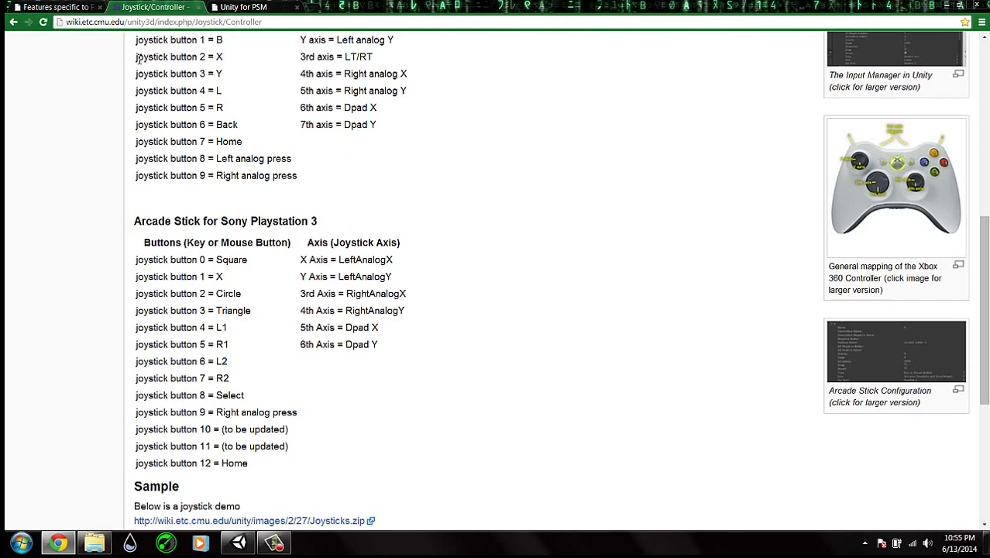
- On the PSM Features page, find the right stick horizontal (4th axis) and vertical (5th axis) entries in Table 2
click(45, 8)
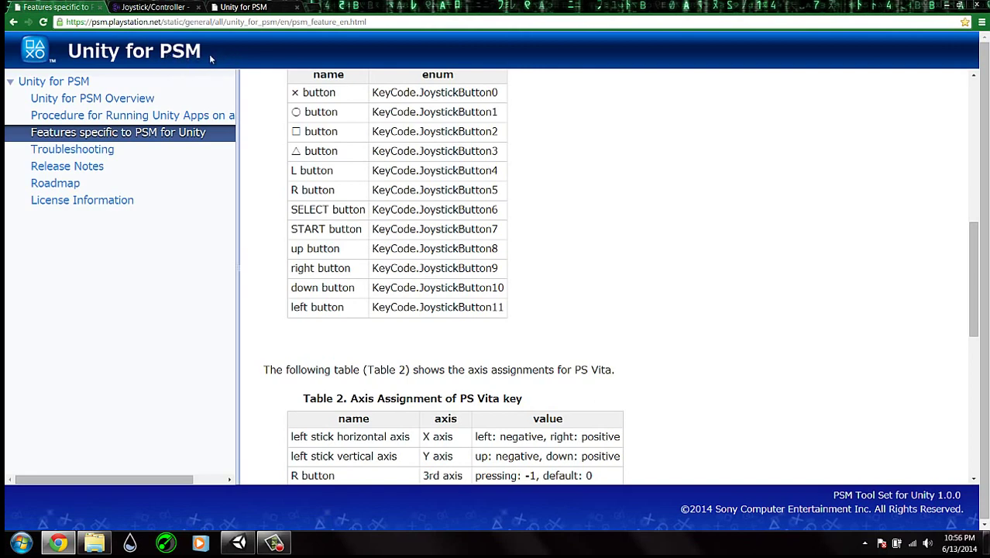
scroll(430, 159, up, 1)
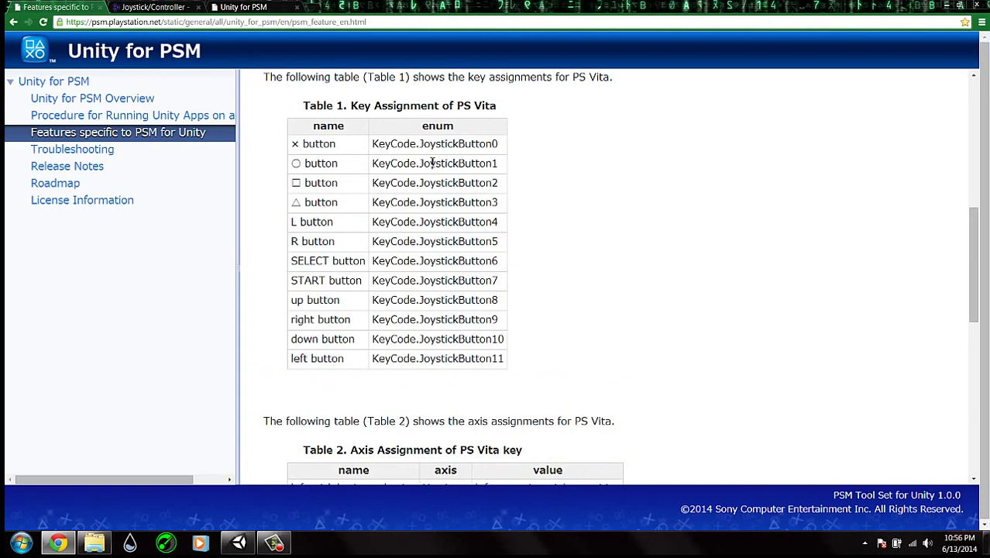
drag(371, 144, 493, 144)
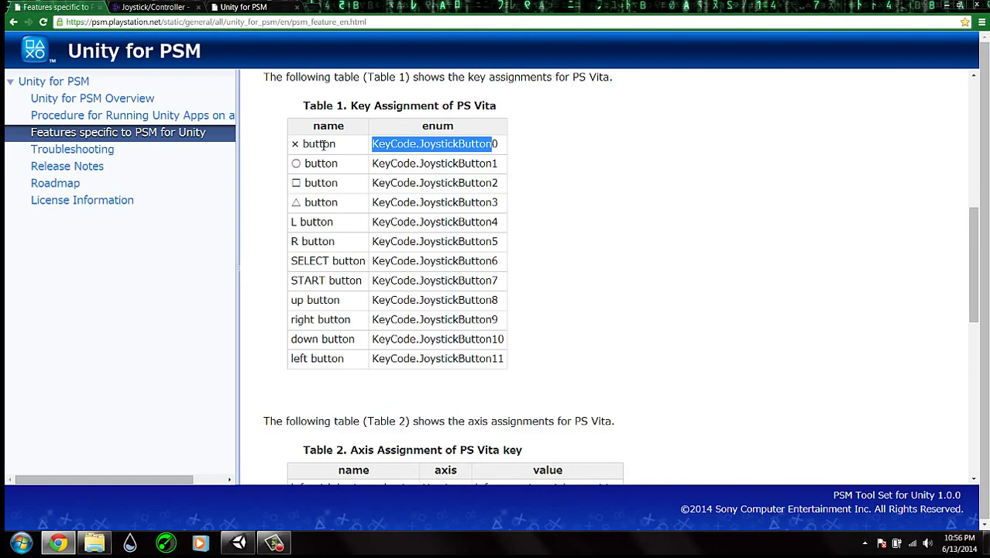
scroll(324, 147, down, 5)
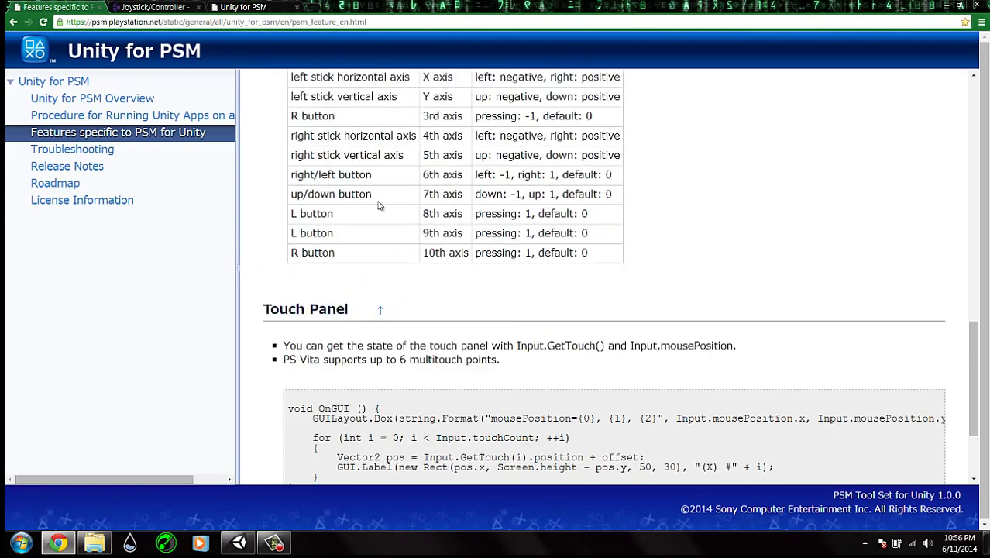
scroll(379, 206, up, 1)
drag(291, 192, 419, 195)
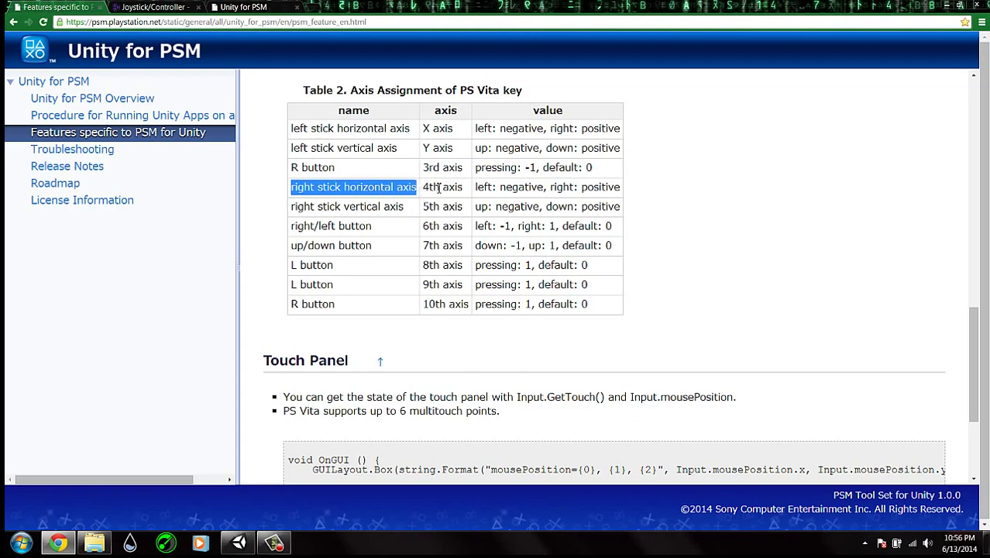
drag(292, 207, 421, 217)
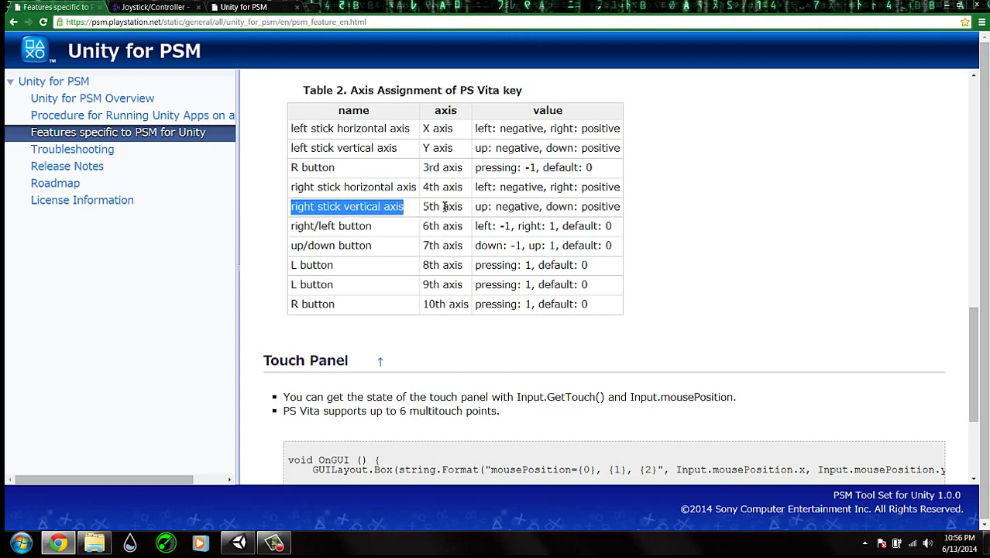
click(445, 206)
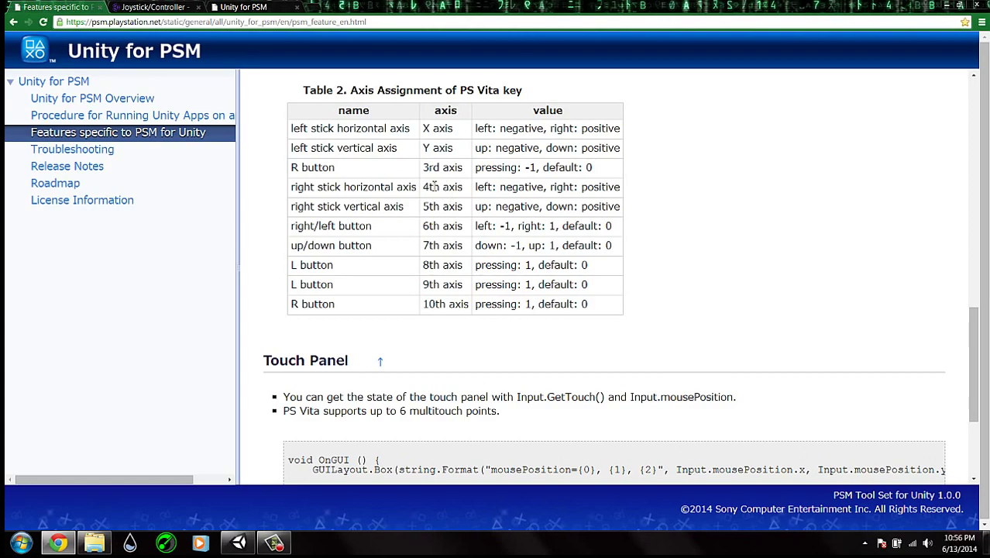
- Switch to Unity and open Edit > Project Settings > Input
click(237, 542)
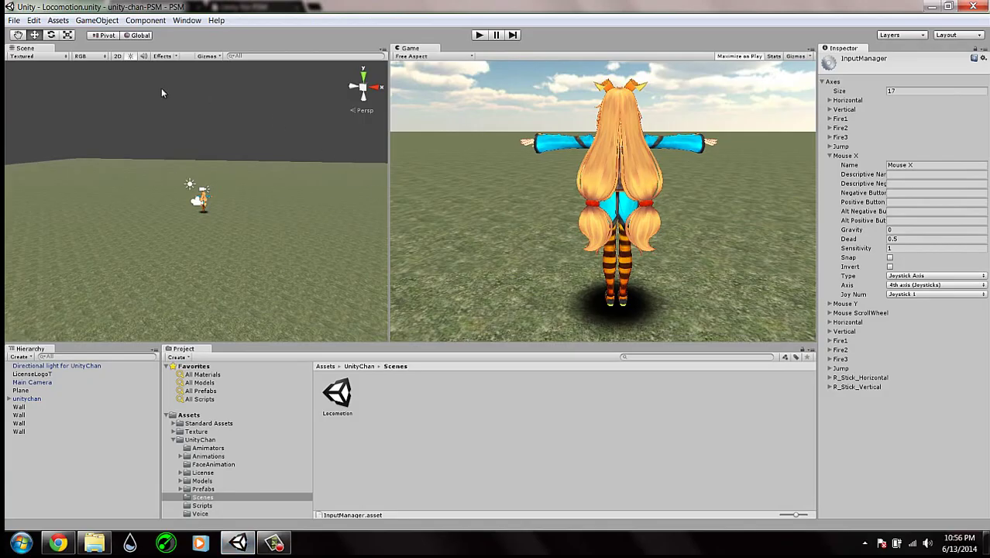
click(36, 23)
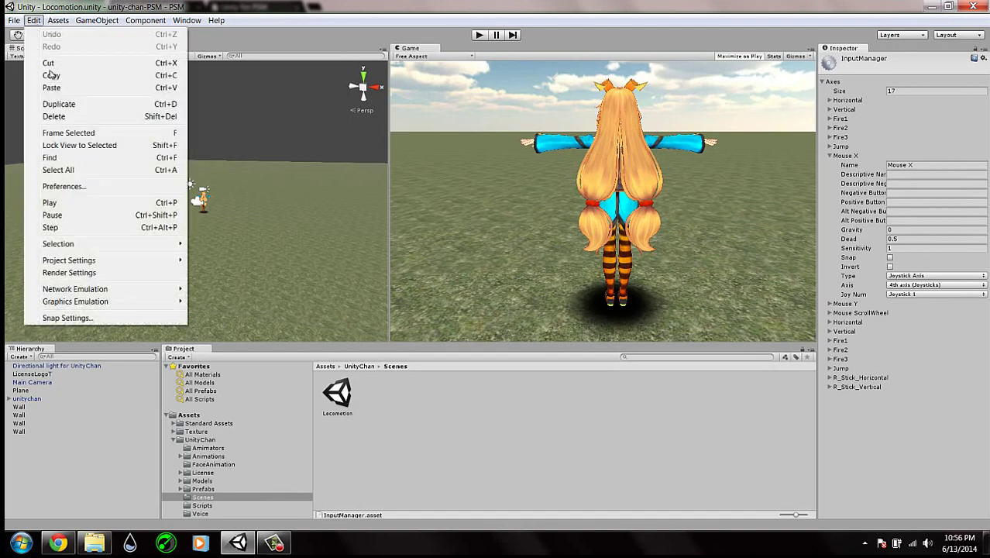
mouse_move(150, 247)
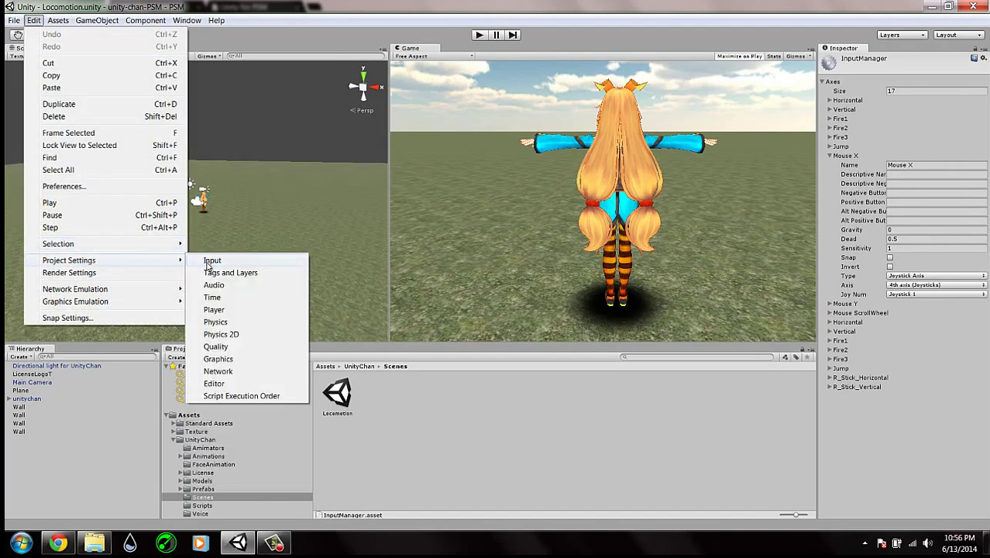
click(211, 261)
- Expand the Axes list and the Mouse X axis settings in the Inspector
click(834, 82)
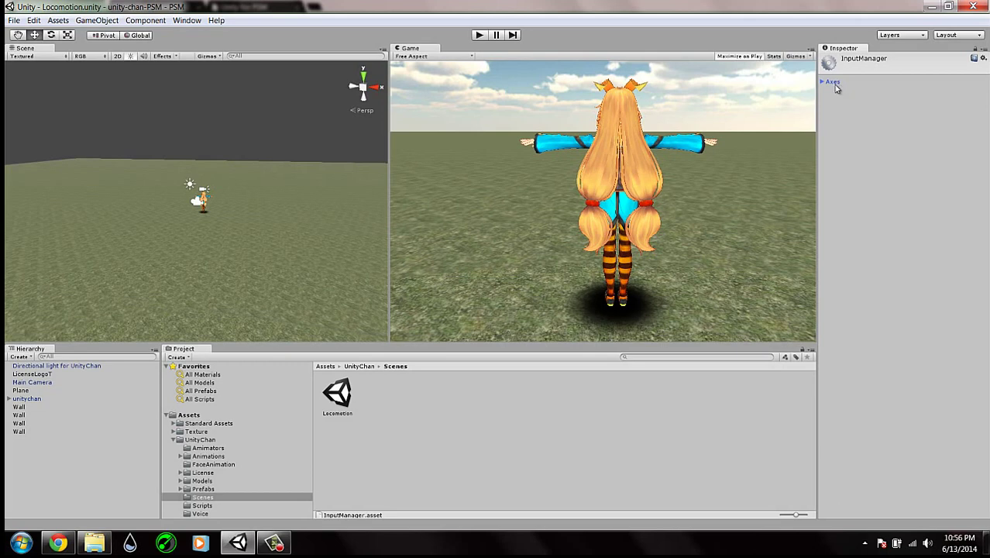
click(825, 82)
click(830, 157)
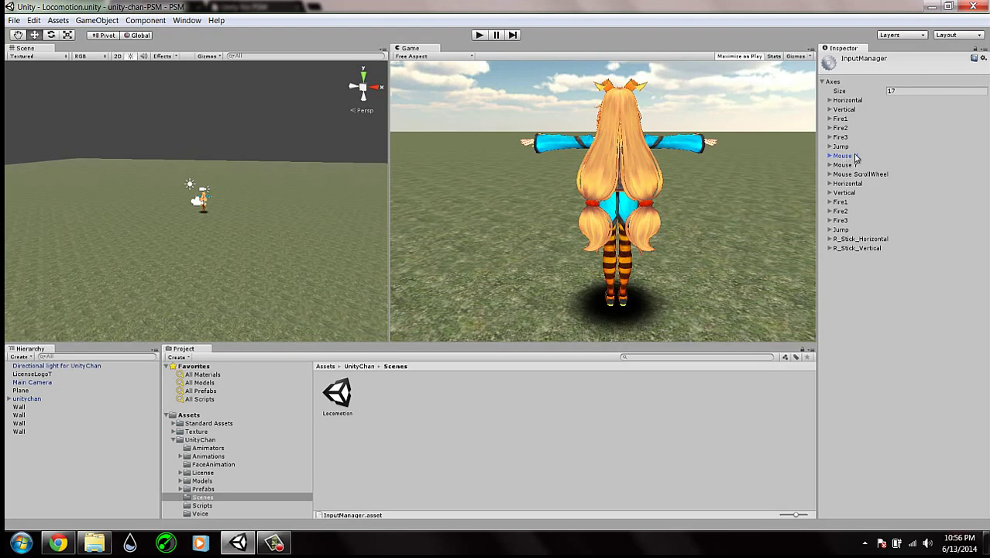
click(830, 156)
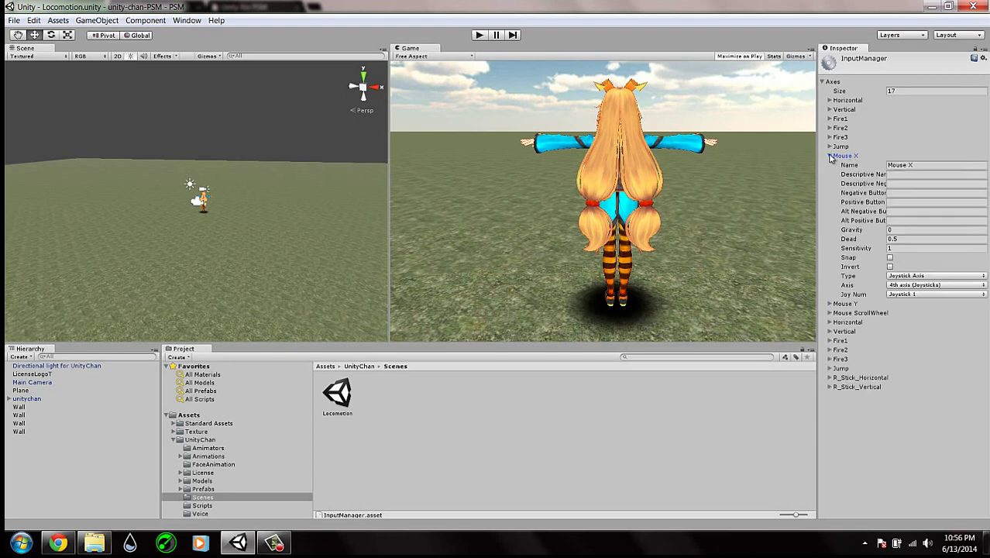
- Confirm Mouse X as a Joystick Axis on the 4th axis for Joystick 1, then expand Mouse Y
click(888, 239)
click(978, 276)
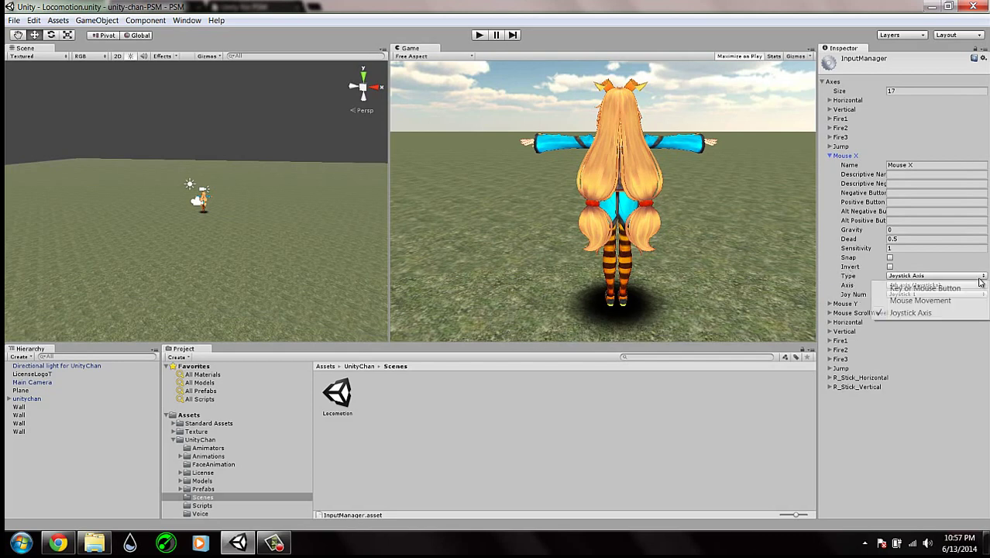
click(914, 313)
click(984, 286)
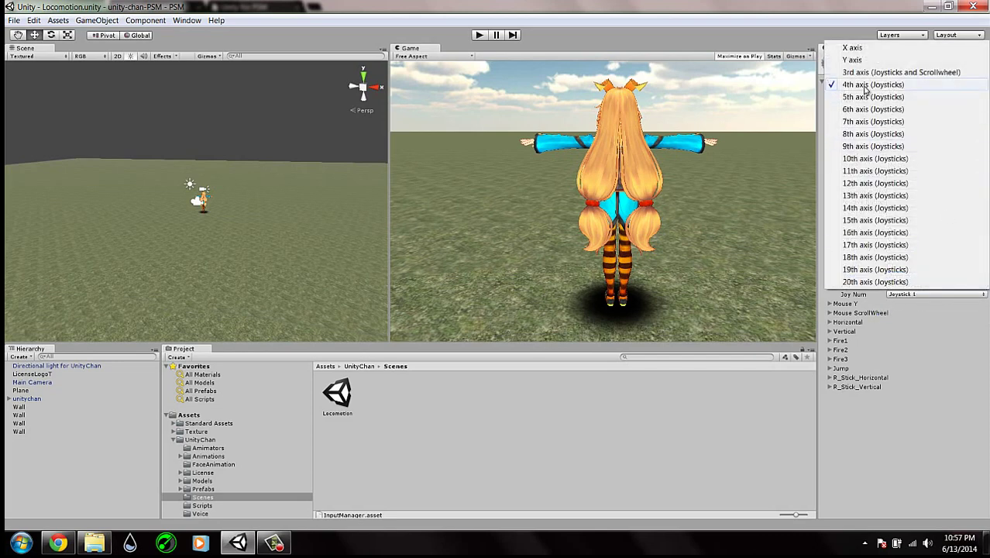
click(872, 85)
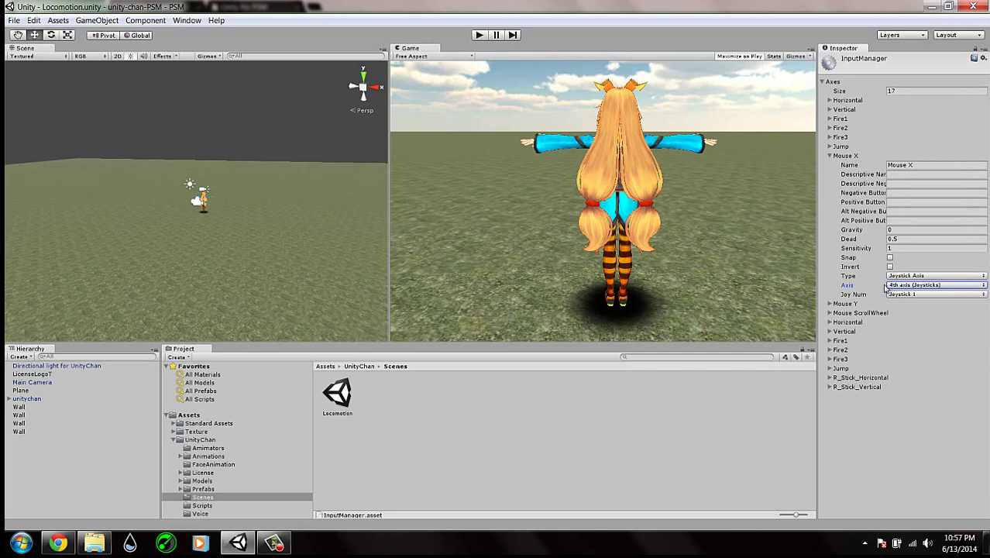
click(863, 298)
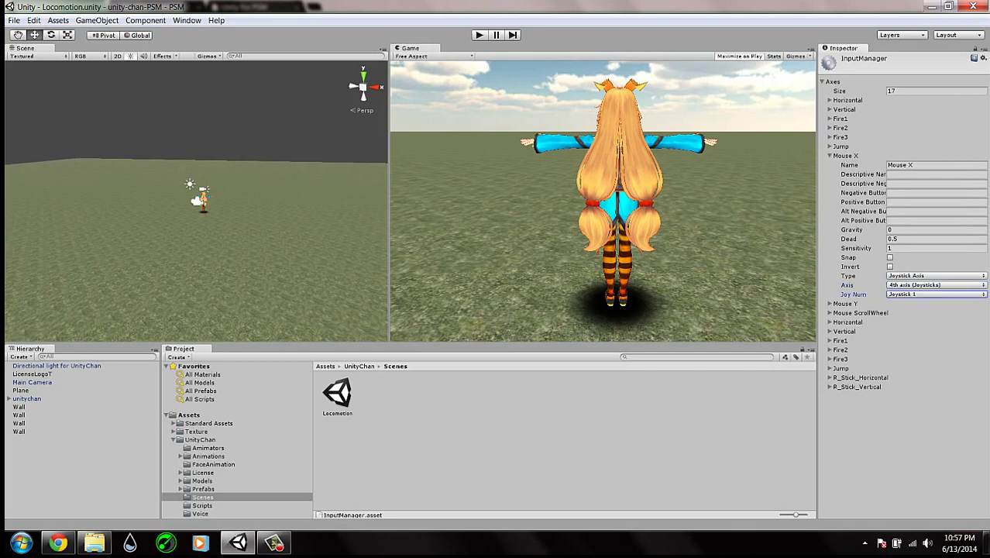
click(981, 295)
click(883, 320)
click(830, 304)
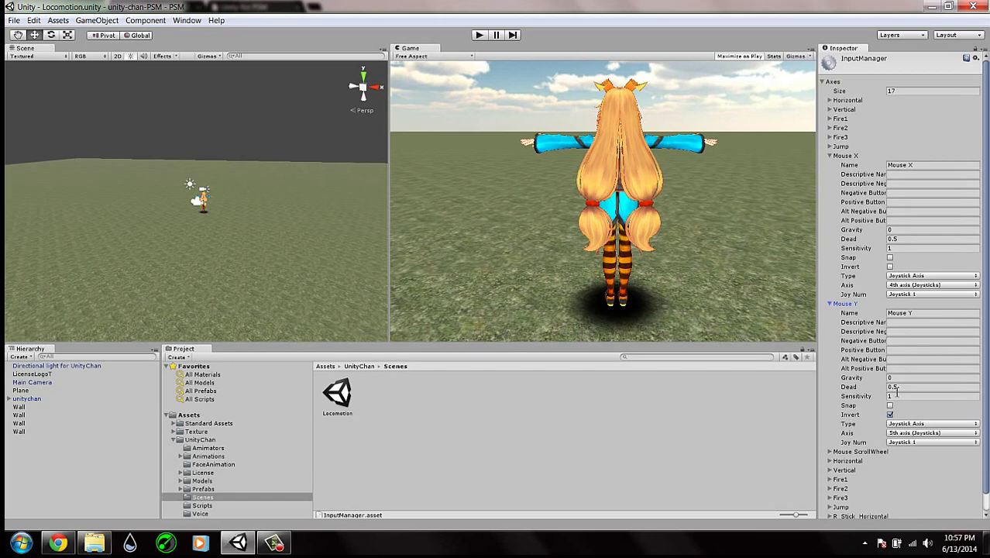
- Set Mouse Y to an inverted Joystick Axis on the 5th axis reading Joystick 1
click(890, 414)
click(890, 414)
click(976, 424)
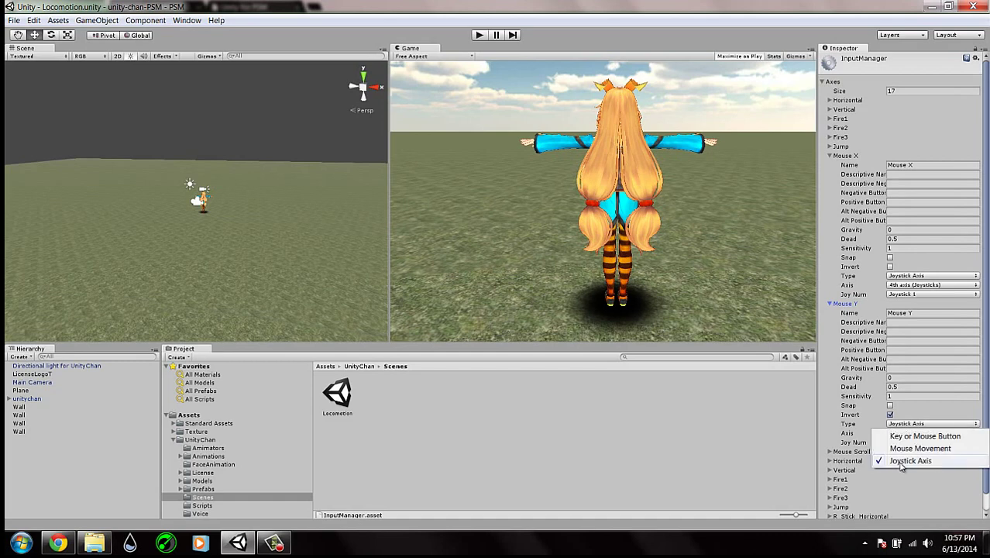
click(901, 461)
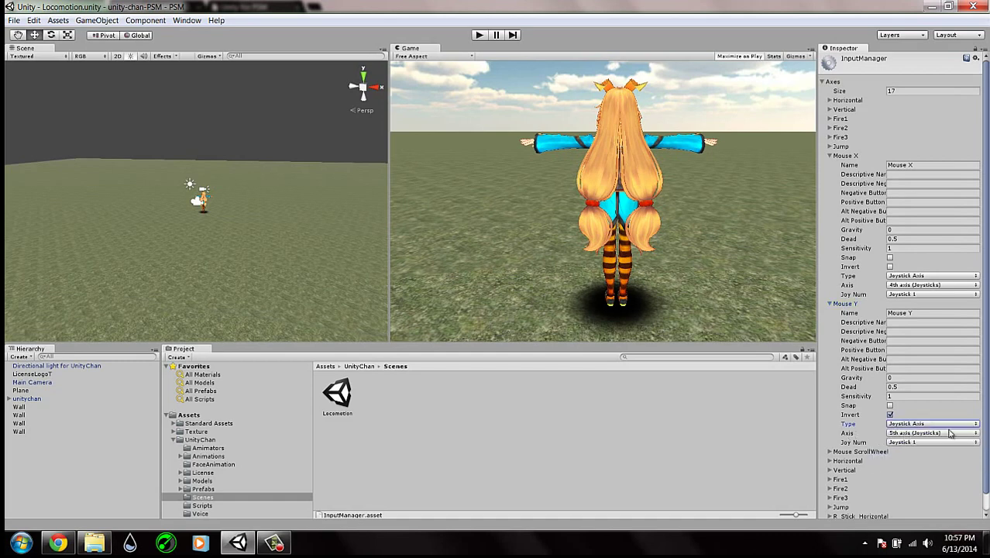
click(973, 436)
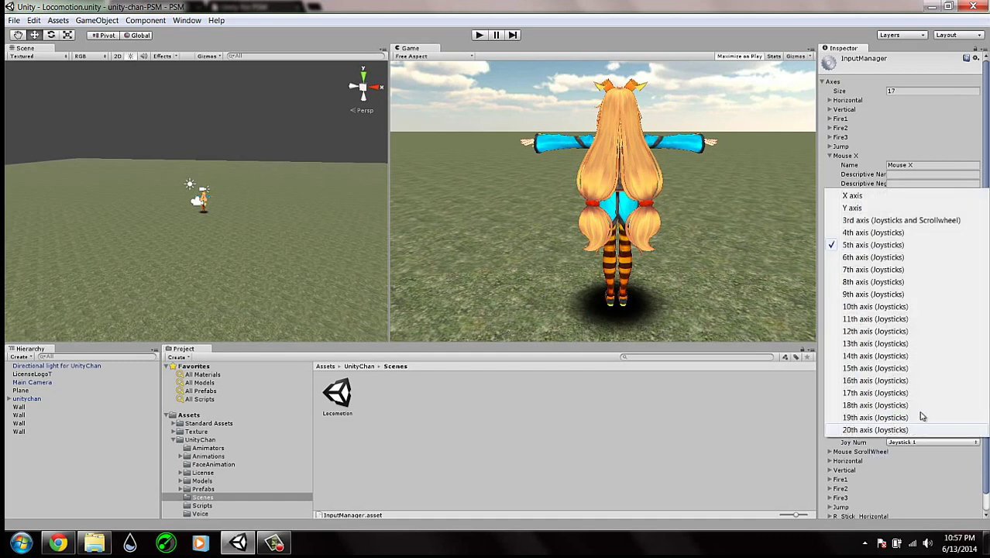
click(851, 248)
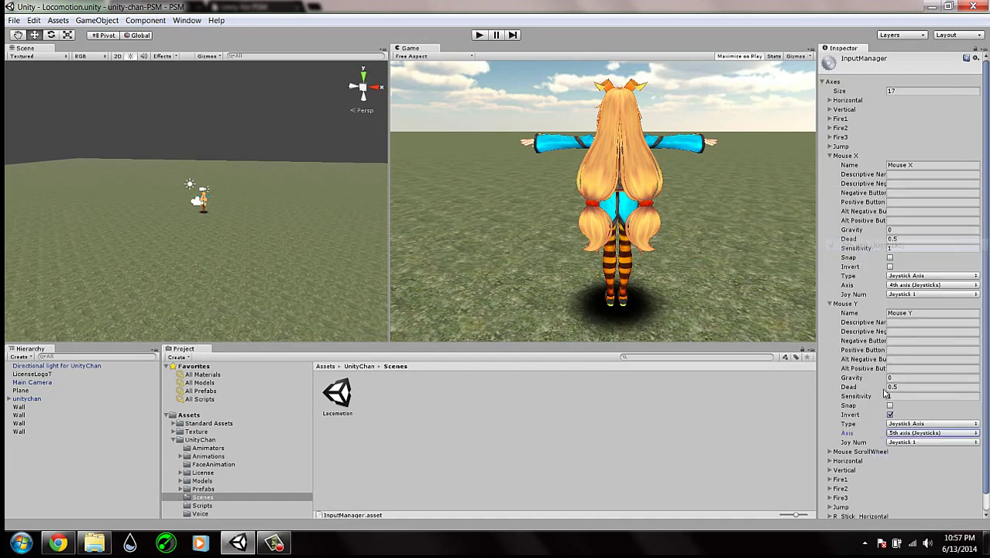
click(973, 445)
click(892, 316)
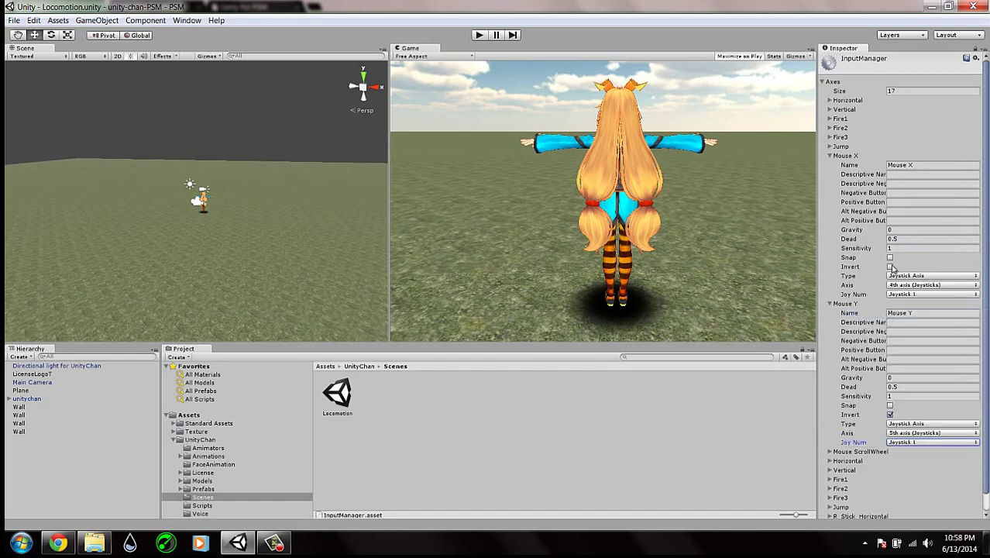
- Collapse the Mouse X and Mouse Y axis settings
click(831, 156)
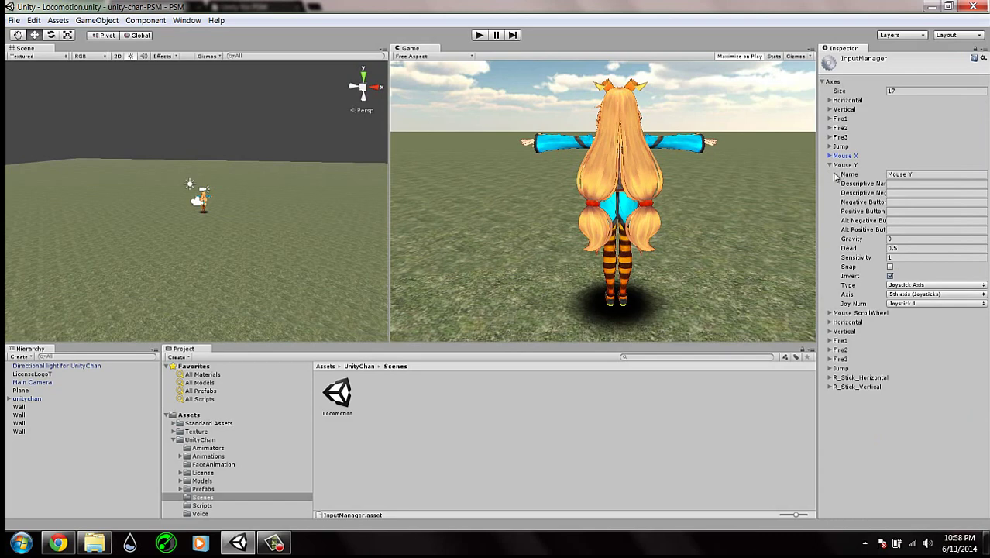
click(830, 165)
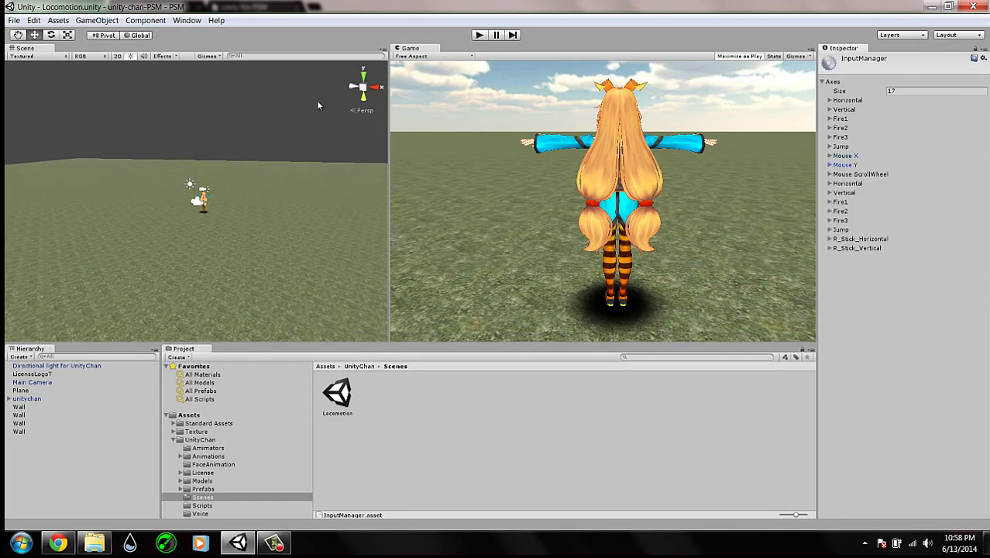
click(14, 21)
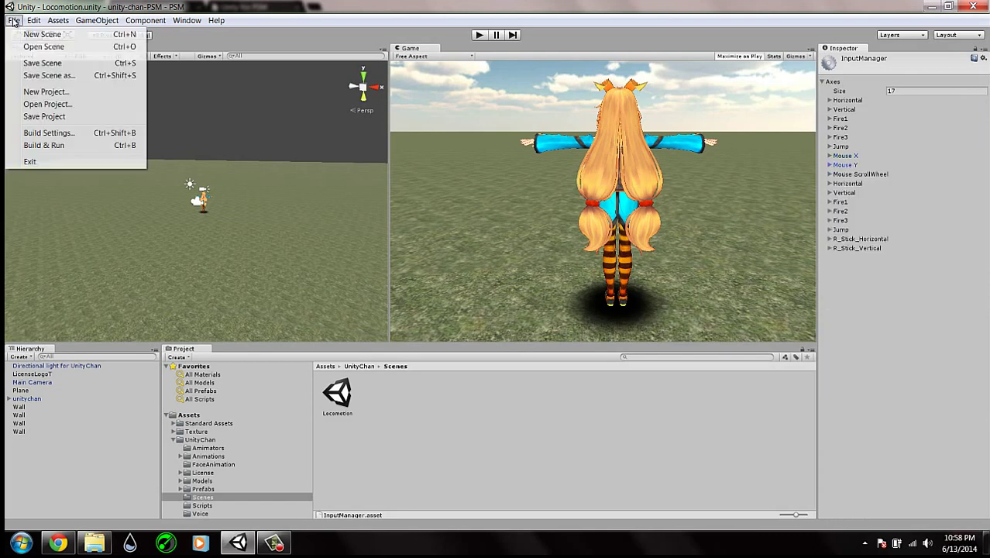
- From File > Build Settings, start Build And Run for PlayStation®Mobile
click(76, 132)
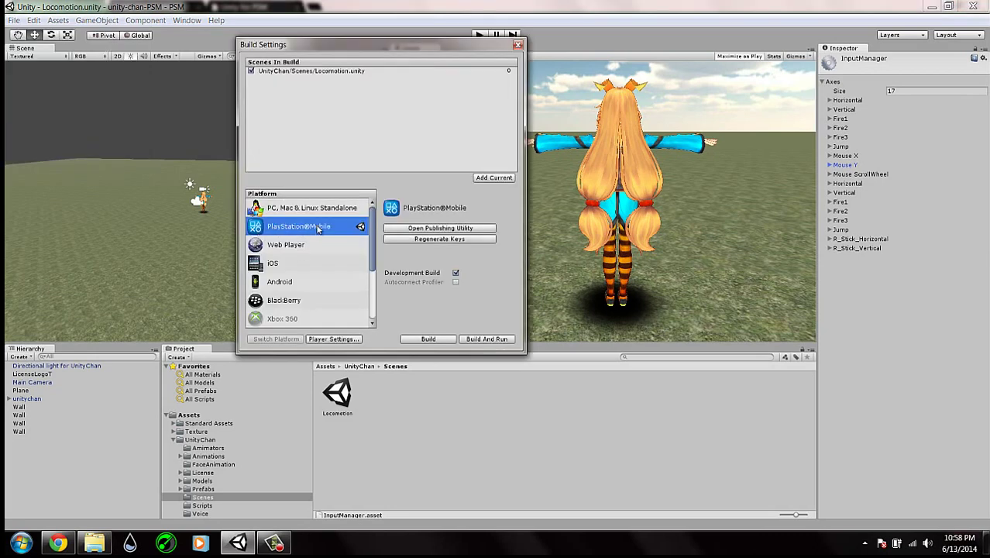
click(484, 339)
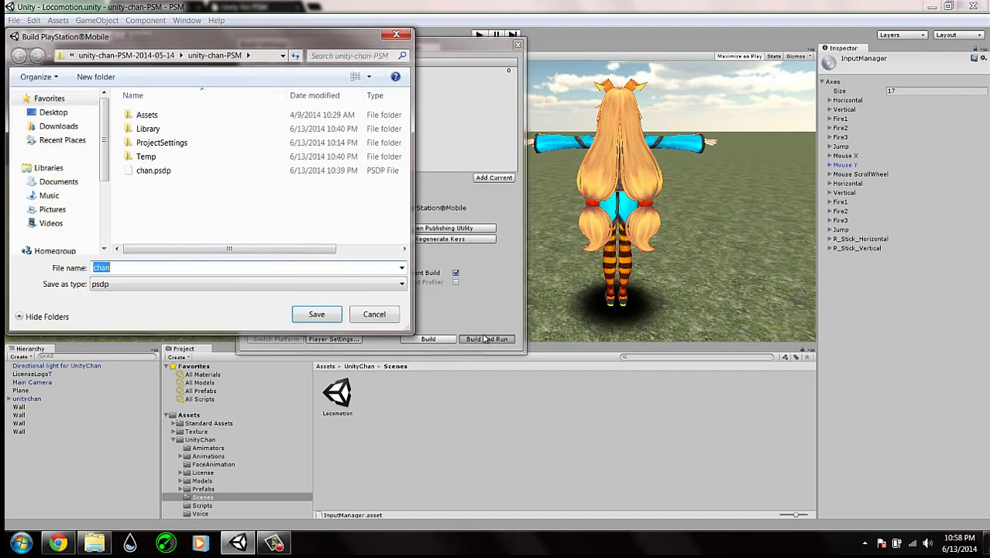